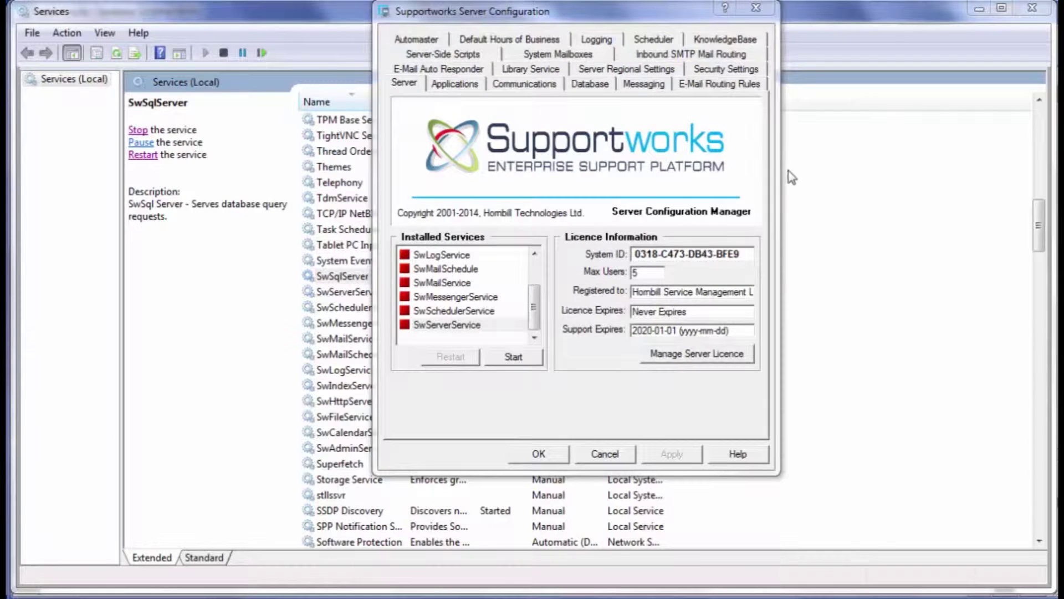
Check the installed Supportworks services in Server Configuration and the state of SwSqlServer in the Windows Services list
{"action": "left_click_drag", "start_coordinate": [534, 308], "coordinate": [535, 284]}
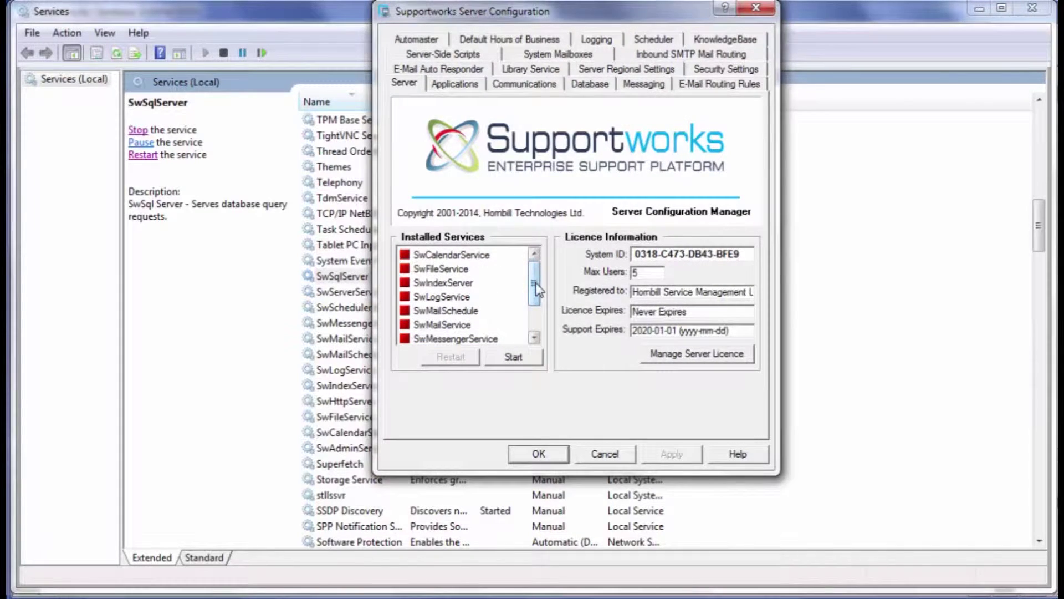
{"action": "left_click", "coordinate": [916, 359]}
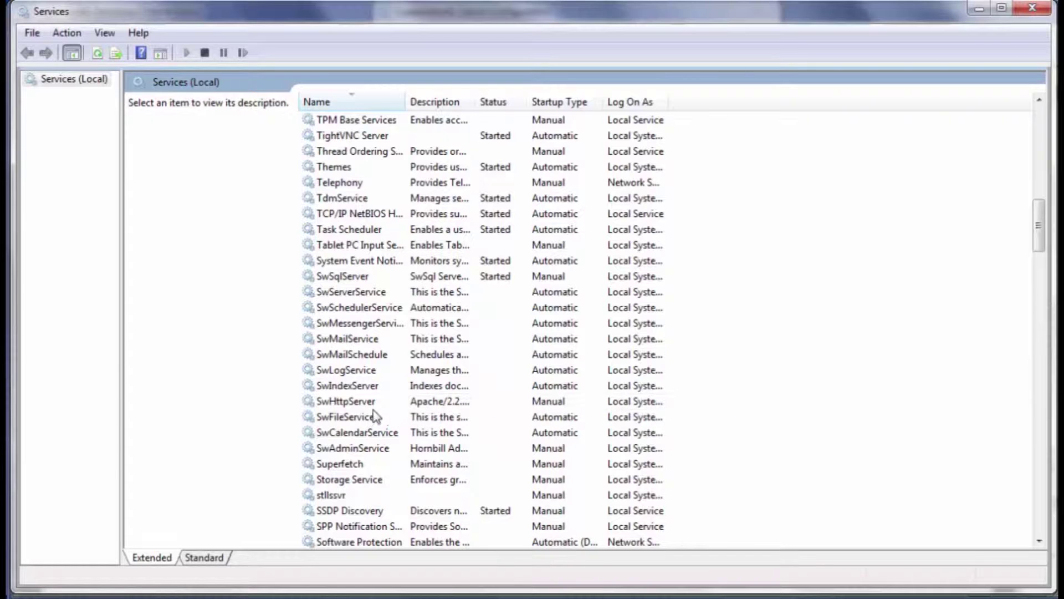
{"action": "left_click", "coordinate": [350, 281]}
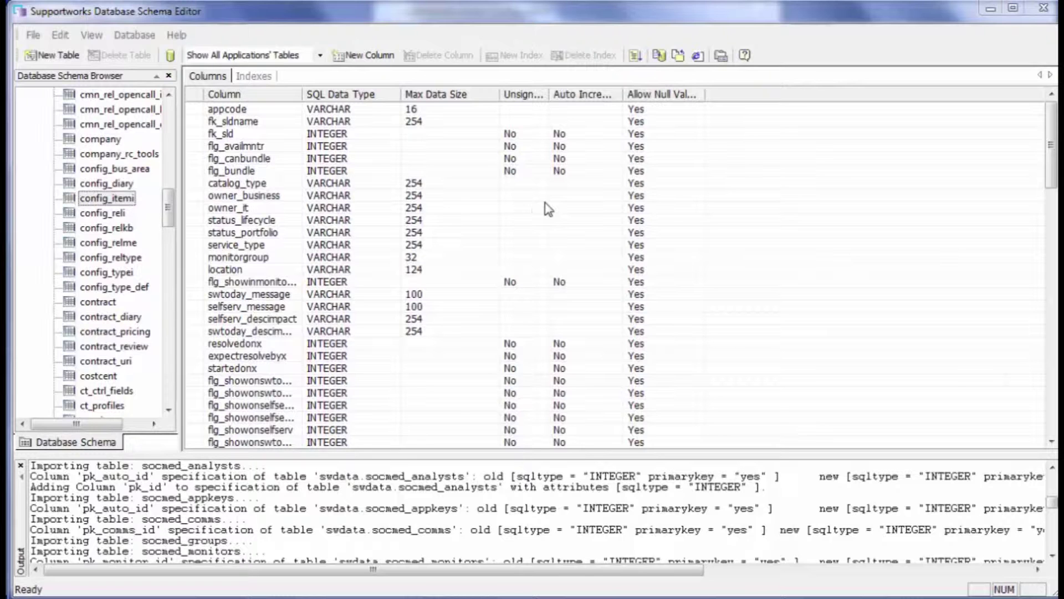
Examine the columns and primary keys of the config_itemi, config_reli and config_relme tables in the Database Schema Editor
{"action": "left_click", "coordinate": [128, 200]}
{"action": "left_click", "coordinate": [118, 214]}
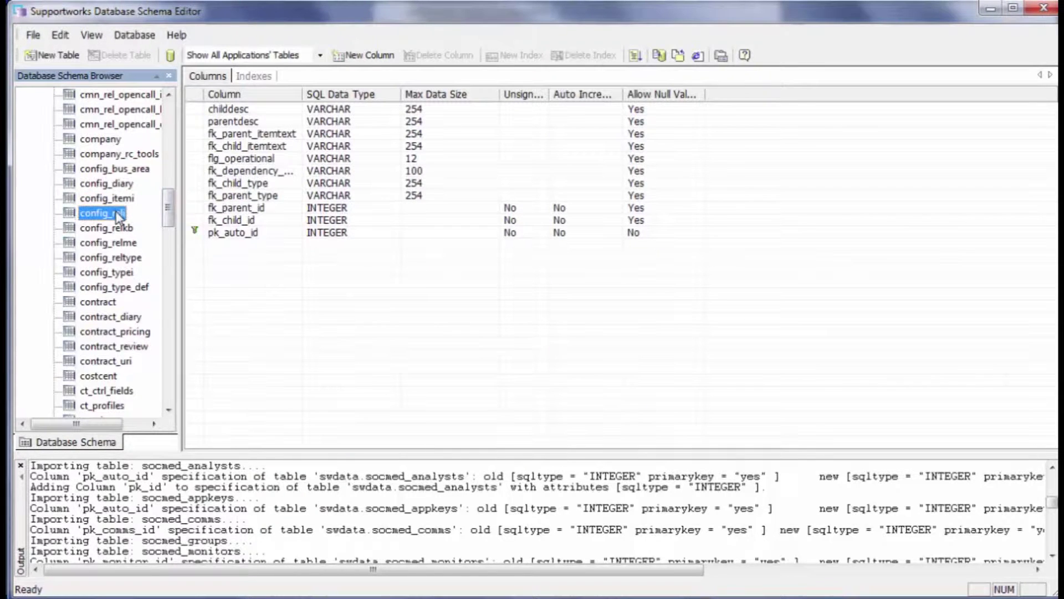
{"action": "left_click", "coordinate": [120, 244]}
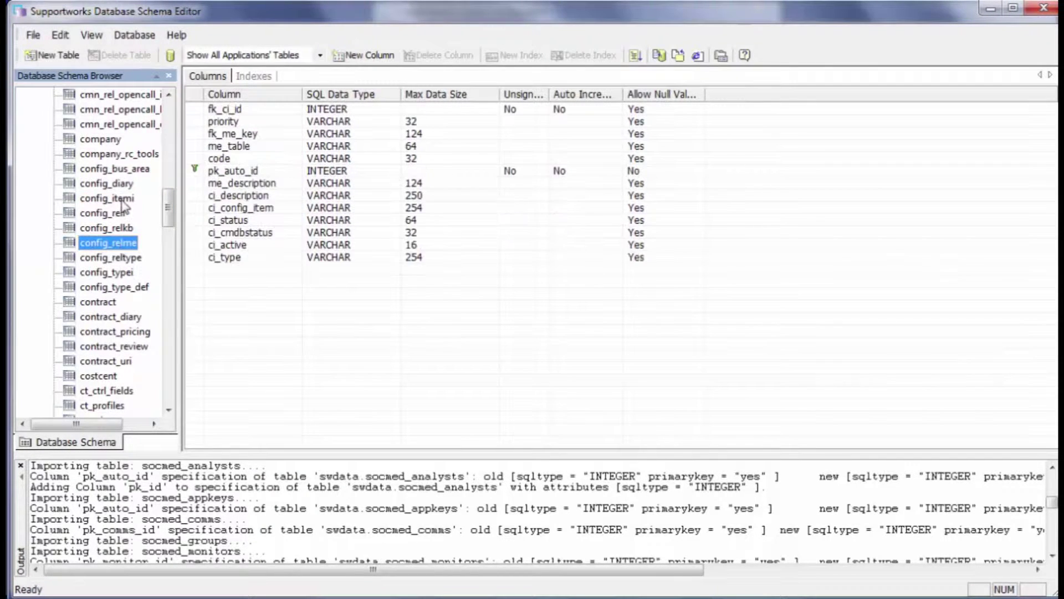
{"action": "left_click", "coordinate": [123, 200]}
{"action": "left_click_drag", "start_coordinate": [1054, 152], "coordinate": [1051, 326]}
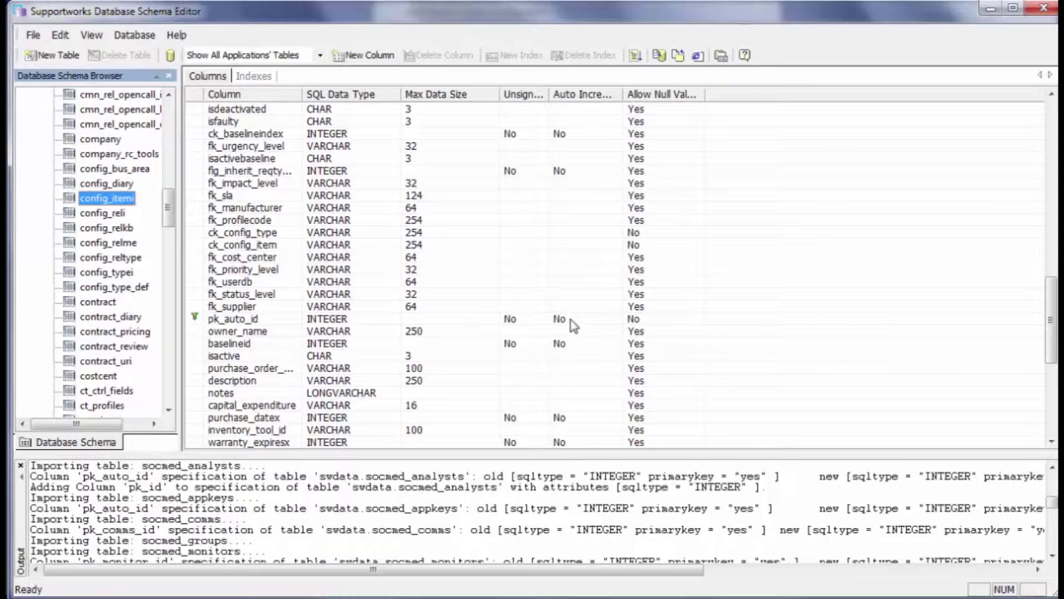
{"action": "left_click", "coordinate": [112, 214]}
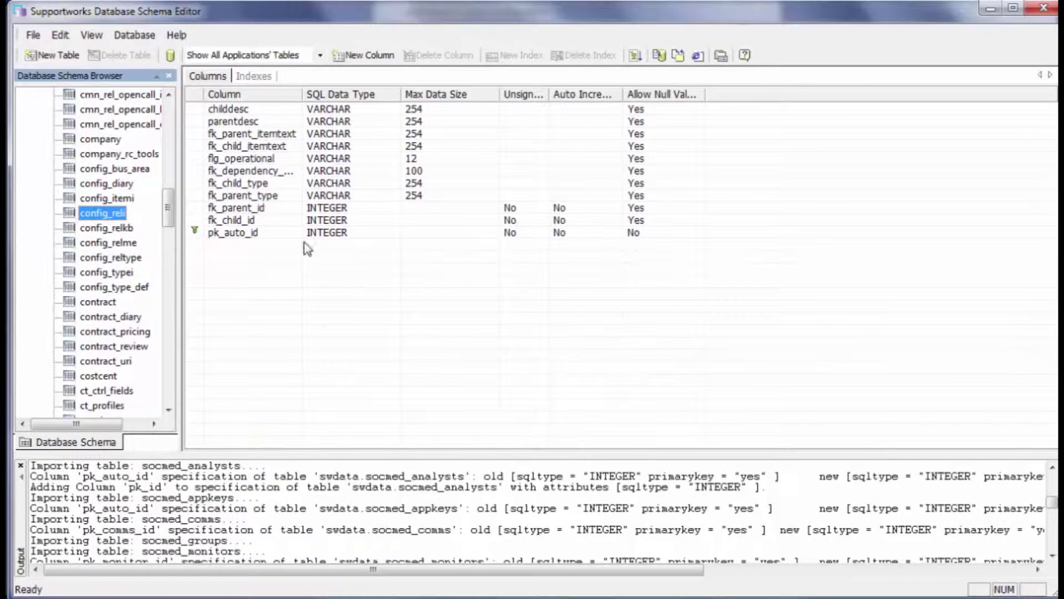
{"action": "left_click", "coordinate": [117, 242]}
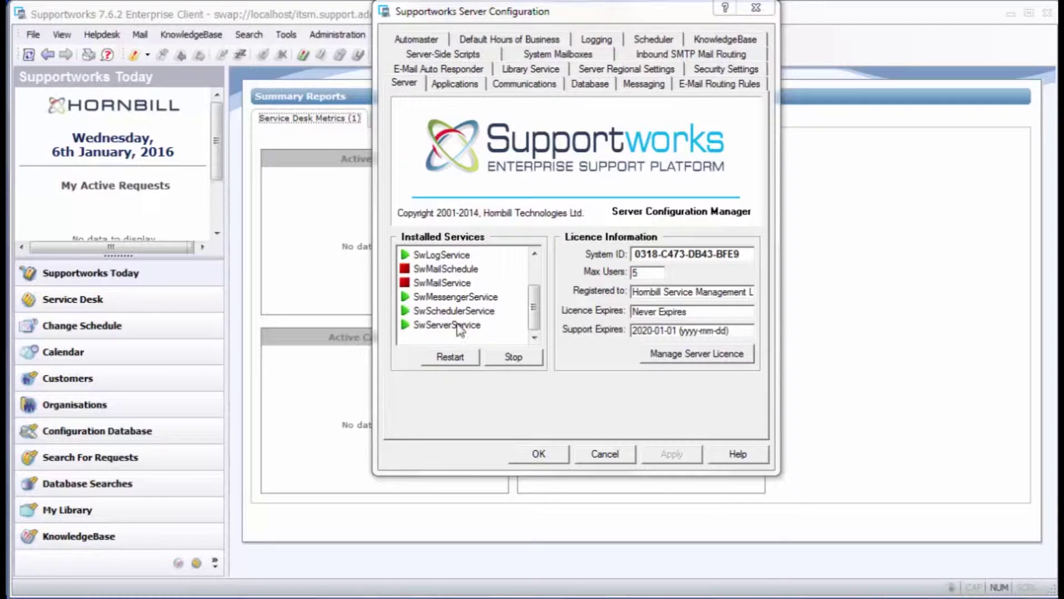
Open the service portfolio management in the Supportworks client and start a new service record
{"action": "key", "text": "Escape"}
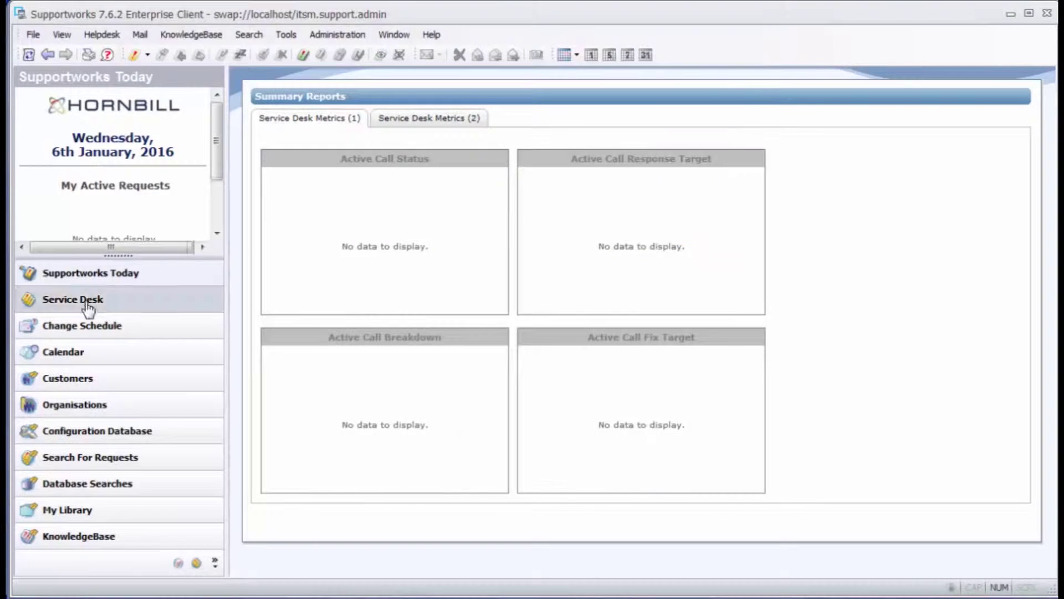
{"action": "left_click", "coordinate": [25, 36]}
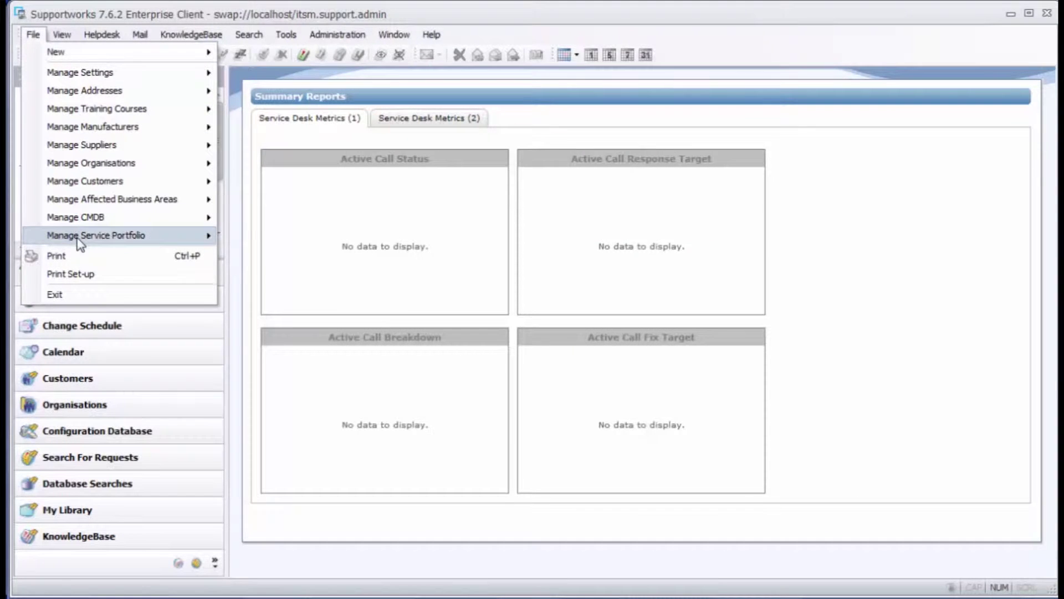
{"action": "mouse_move", "coordinate": [206, 237]}
{"action": "left_click", "coordinate": [255, 255]}
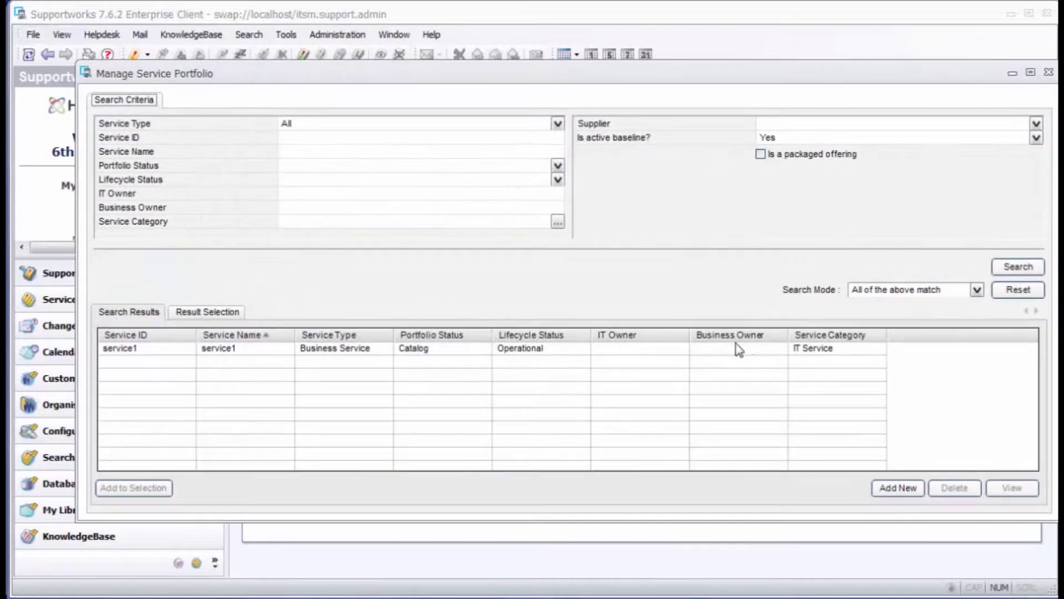
{"action": "left_click", "coordinate": [898, 487]}
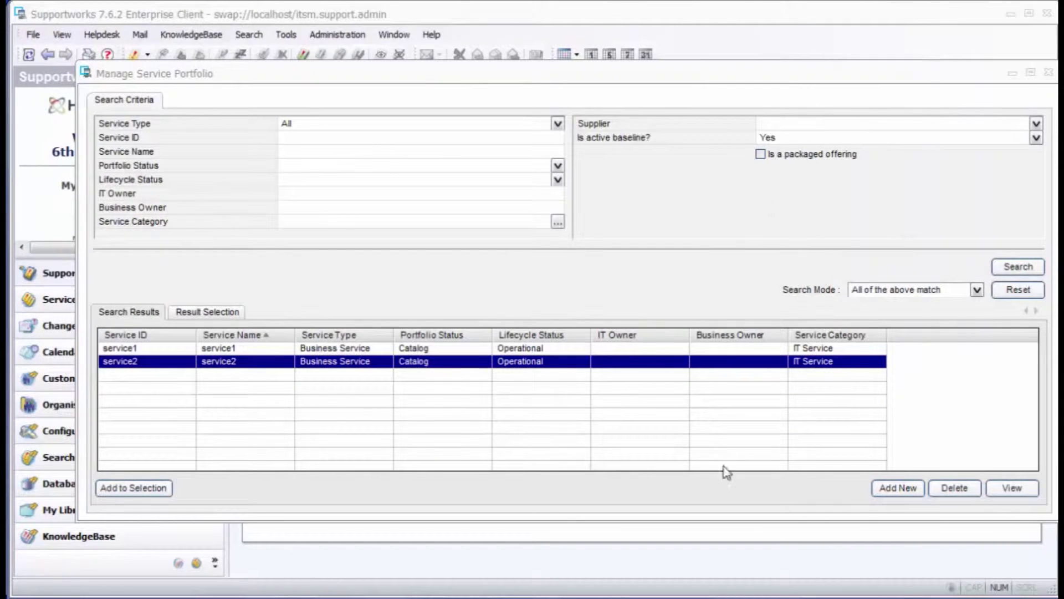
Start another new service record with service3 as both the service ID and the service name
{"action": "left_click", "coordinate": [895, 488]}
{"action": "left_click", "coordinate": [194, 114]}
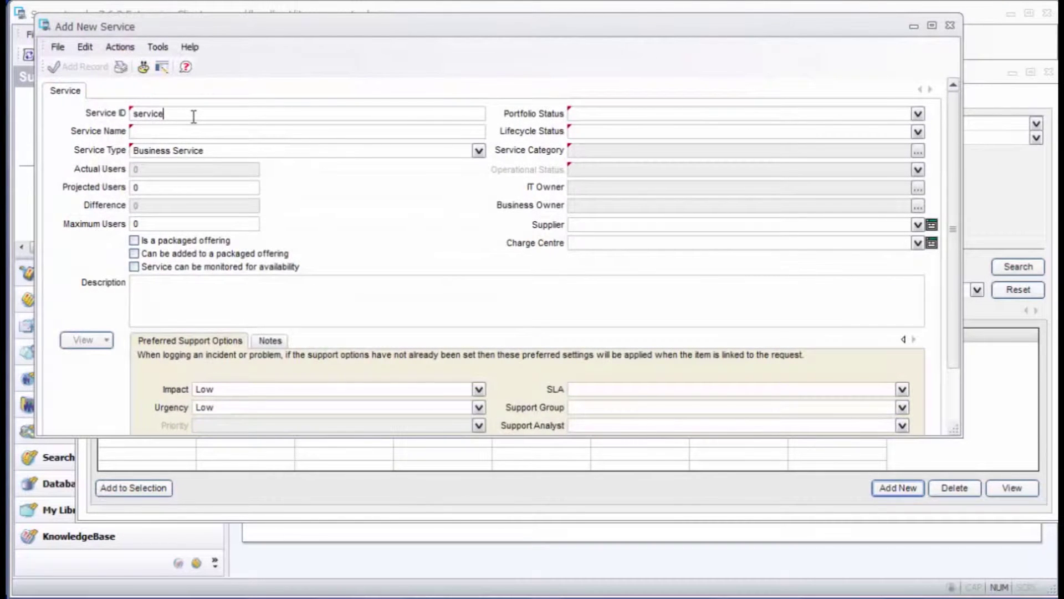
{"action": "left_click", "coordinate": [162, 133]}
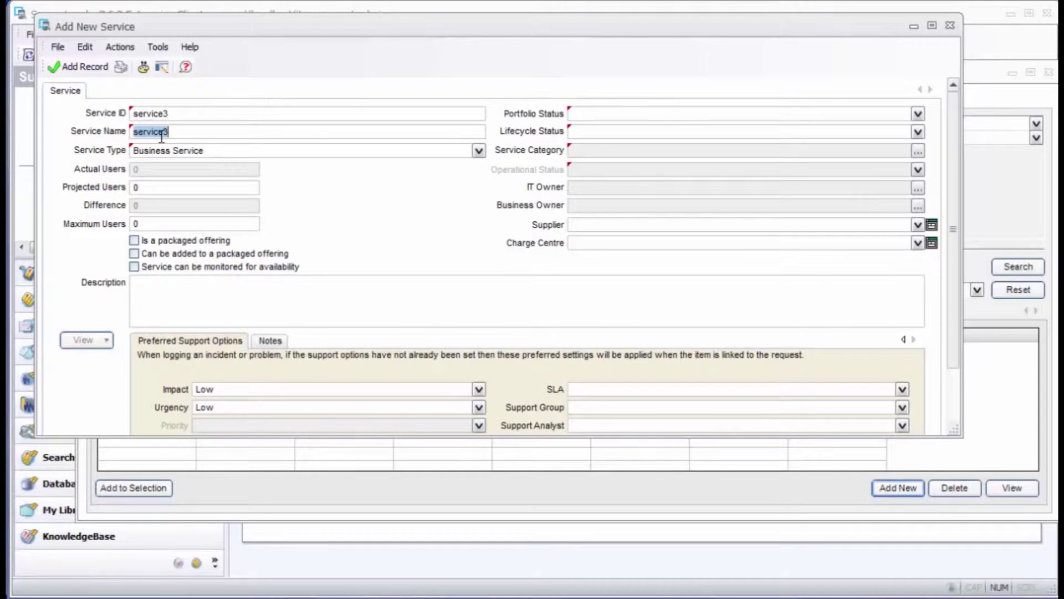
Set the service's portfolio status to Catalog and its lifecycle status to Operational
{"action": "left_click", "coordinate": [918, 114]}
{"action": "left_click", "coordinate": [875, 139]}
{"action": "left_click", "coordinate": [918, 132]}
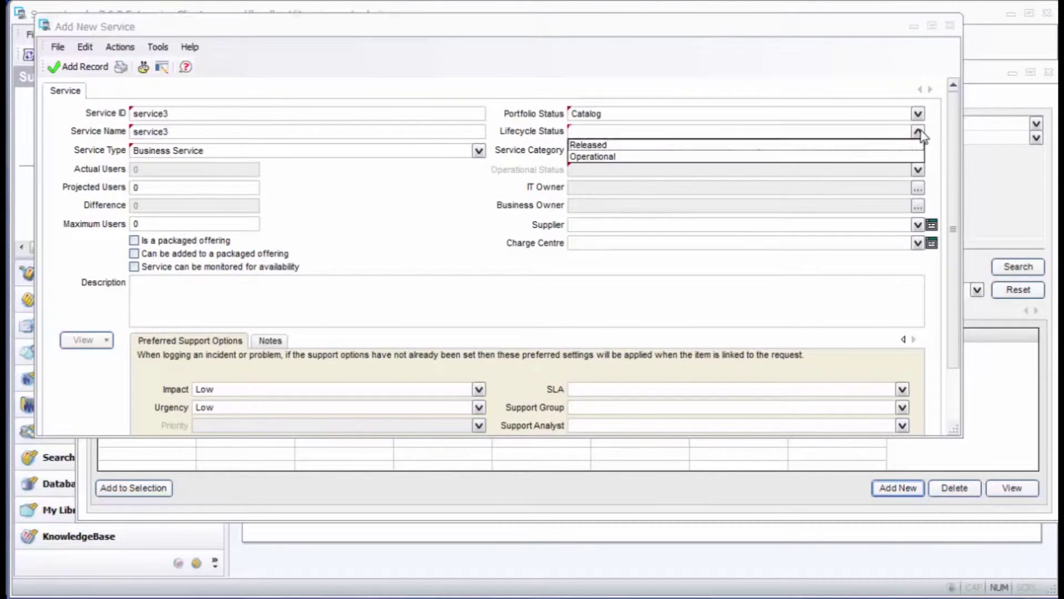
{"action": "left_click", "coordinate": [902, 157]}
Assign the top-level category IT Service to the service and set its operational status to operational
{"action": "left_click", "coordinate": [918, 150]}
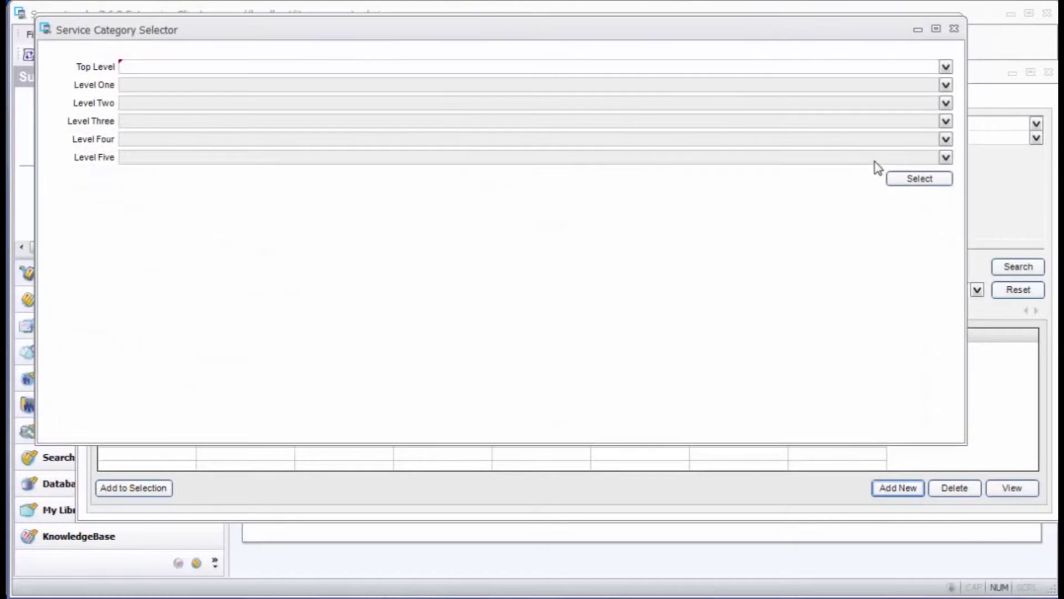
{"action": "left_click", "coordinate": [946, 70]}
{"action": "left_click", "coordinate": [946, 79]}
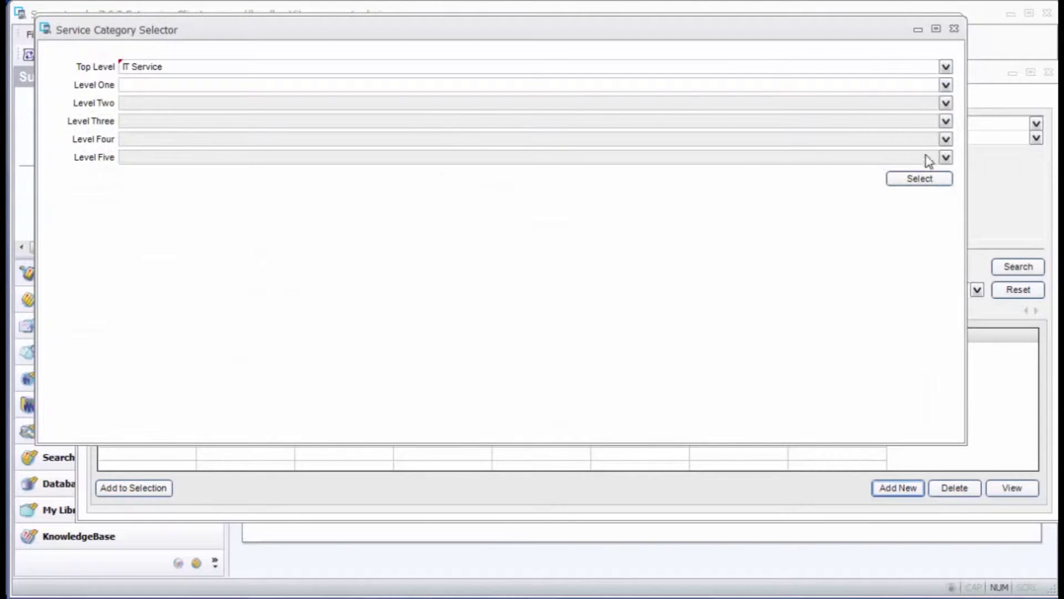
{"action": "left_click", "coordinate": [921, 180]}
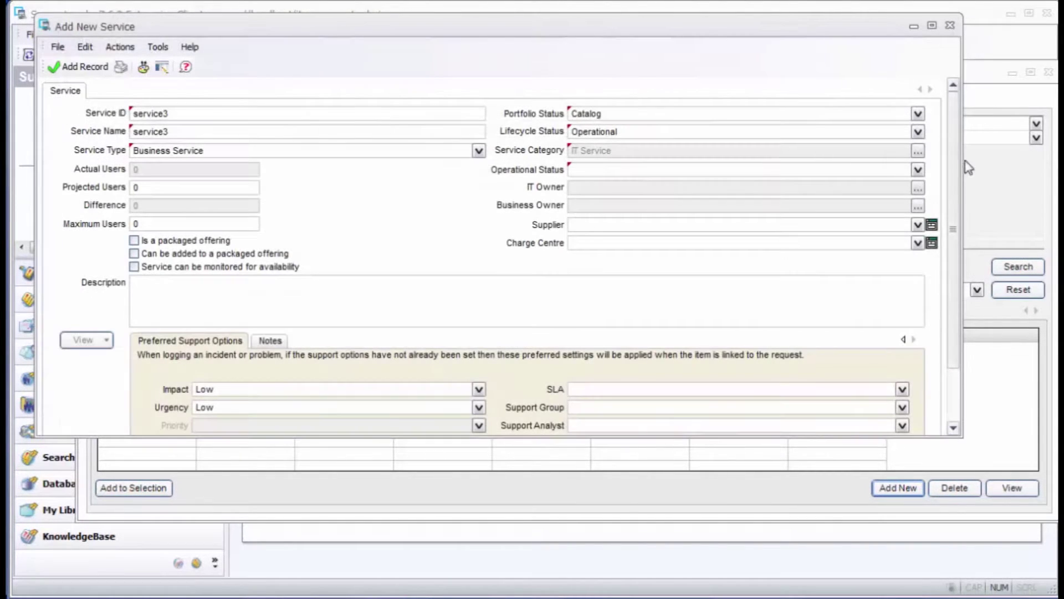
{"action": "left_click", "coordinate": [919, 169]}
{"action": "left_click", "coordinate": [914, 183]}
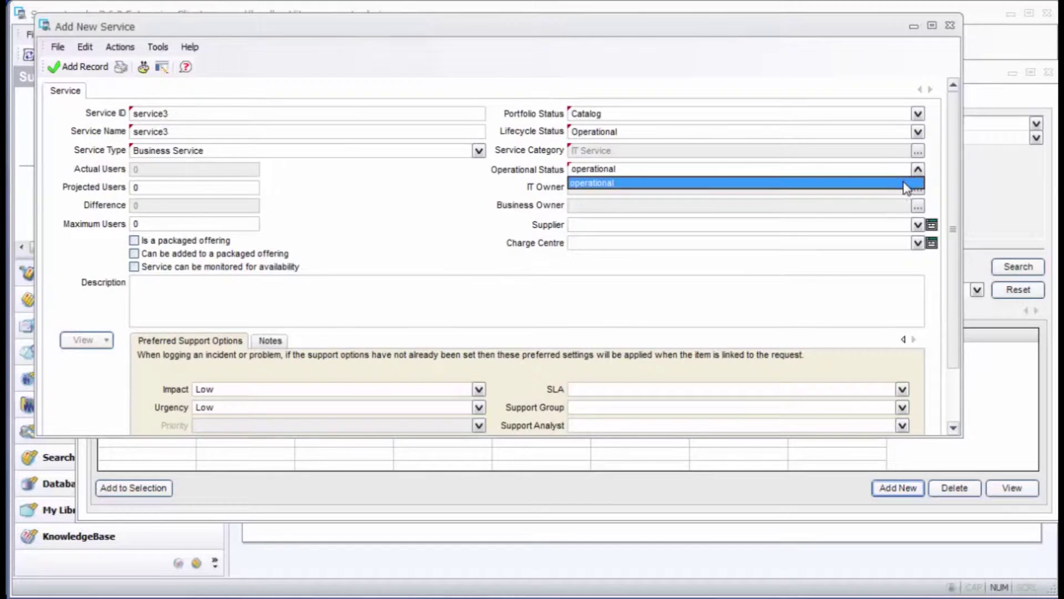
Try to add the service3 record, dismiss the error messages and close the new service form
{"action": "left_click", "coordinate": [79, 68]}
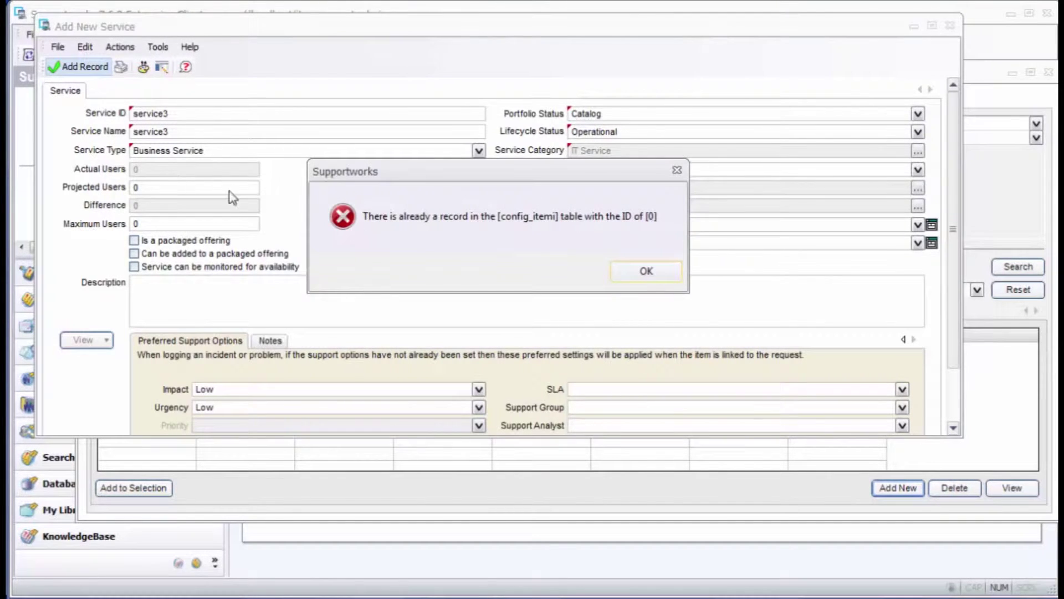
{"action": "left_click", "coordinate": [632, 274]}
{"action": "left_click", "coordinate": [632, 275]}
{"action": "left_click", "coordinate": [632, 275]}
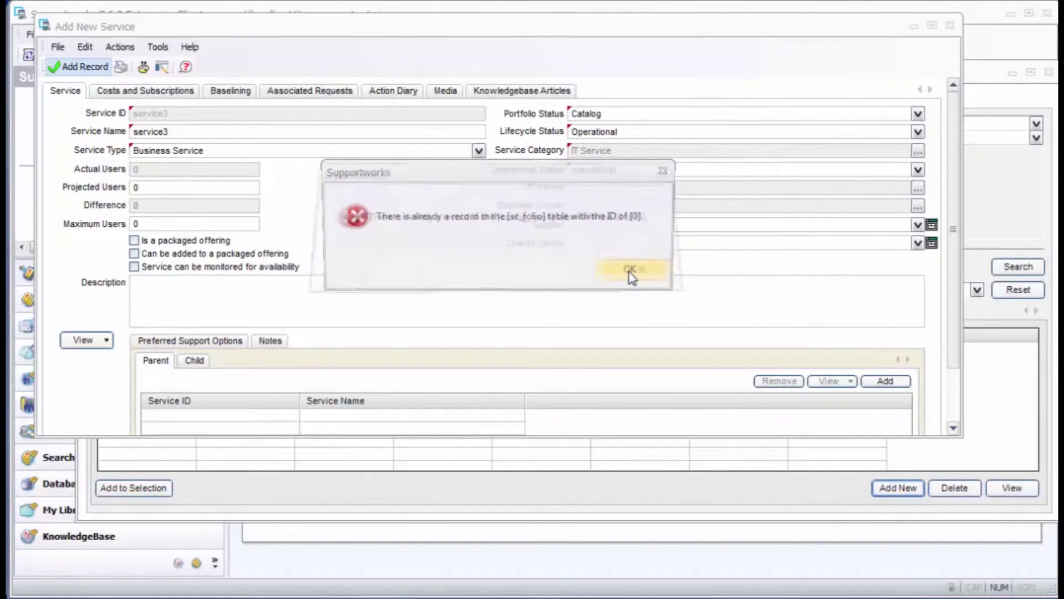
{"action": "left_click", "coordinate": [632, 275]}
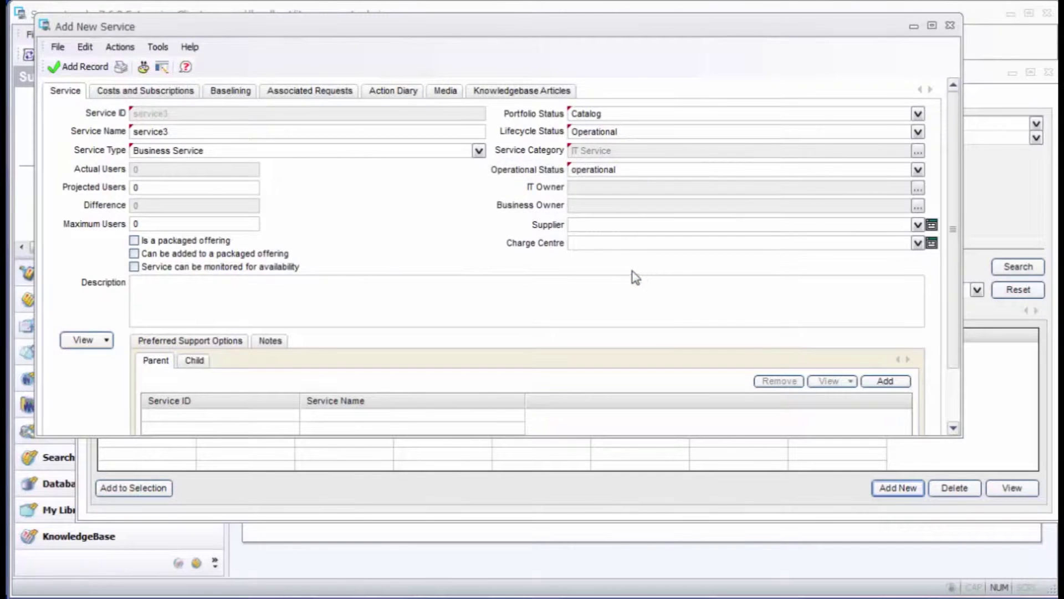
{"action": "left_click", "coordinate": [950, 26]}
{"action": "left_click", "coordinate": [568, 295]}
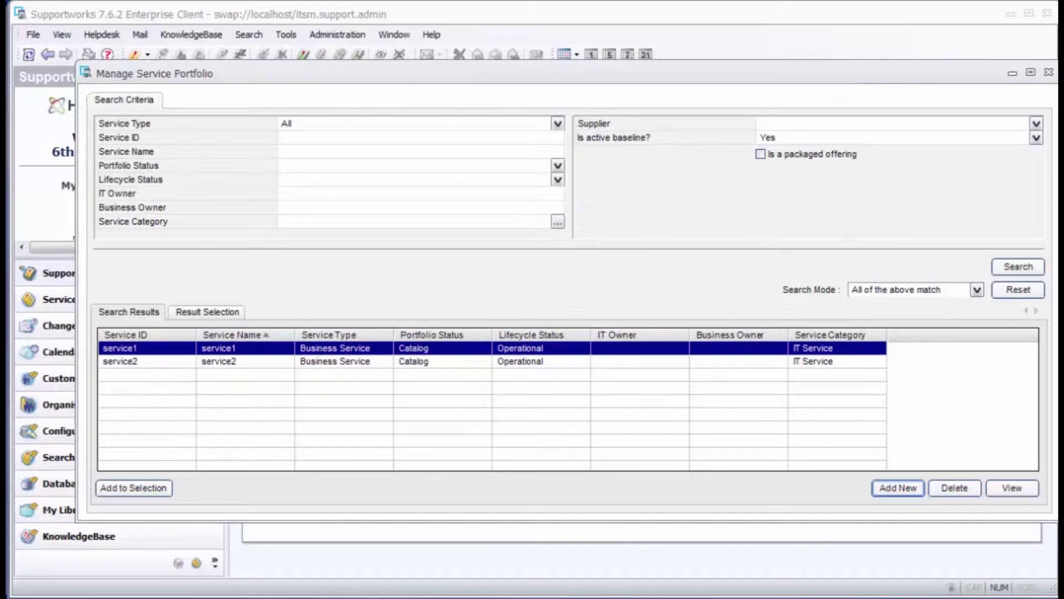
In the Database Schema Editor, start an XML schema import and choose ex_physicalconfig from the out of box database schema folder
{"action": "key", "text": "alt+Tab"}
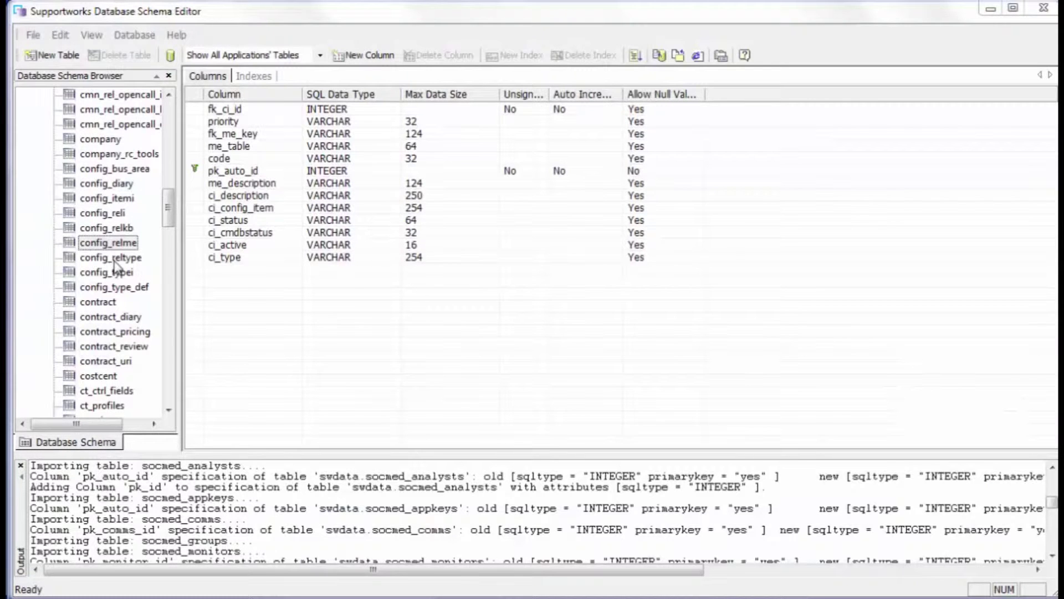
{"action": "left_click", "coordinate": [33, 35]}
{"action": "left_click", "coordinate": [39, 110]}
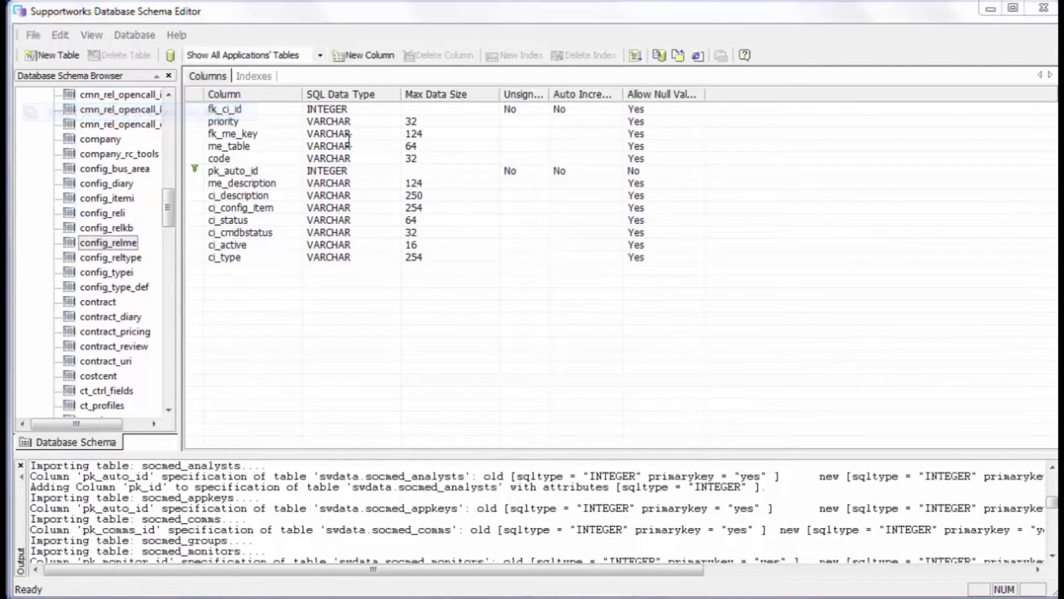
{"action": "left_click", "coordinate": [359, 142]}
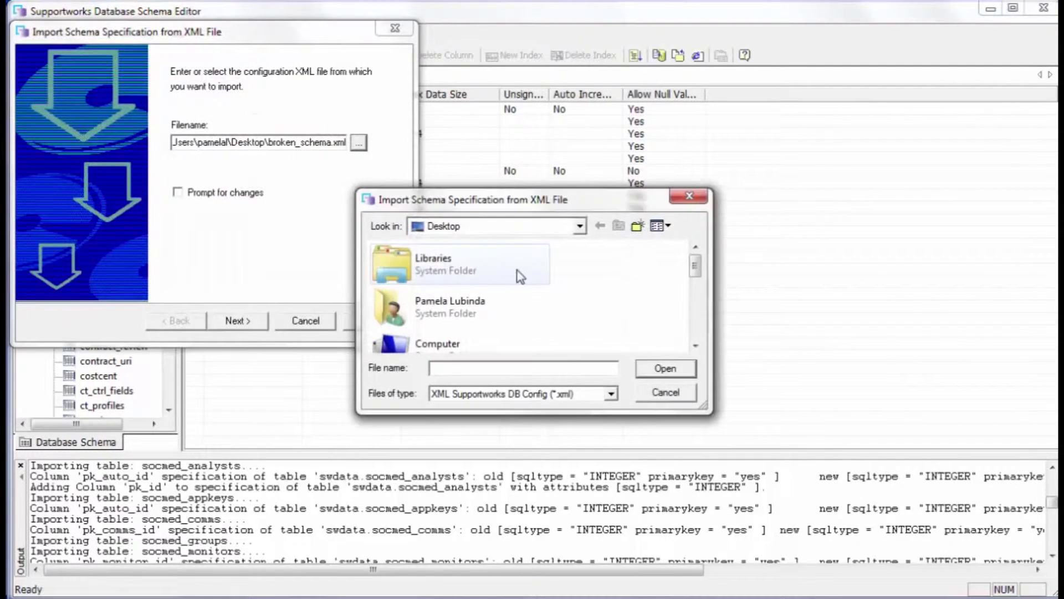
{"action": "left_click_drag", "start_coordinate": [696, 265], "coordinate": [699, 314]}
{"action": "double_click", "coordinate": [505, 299]}
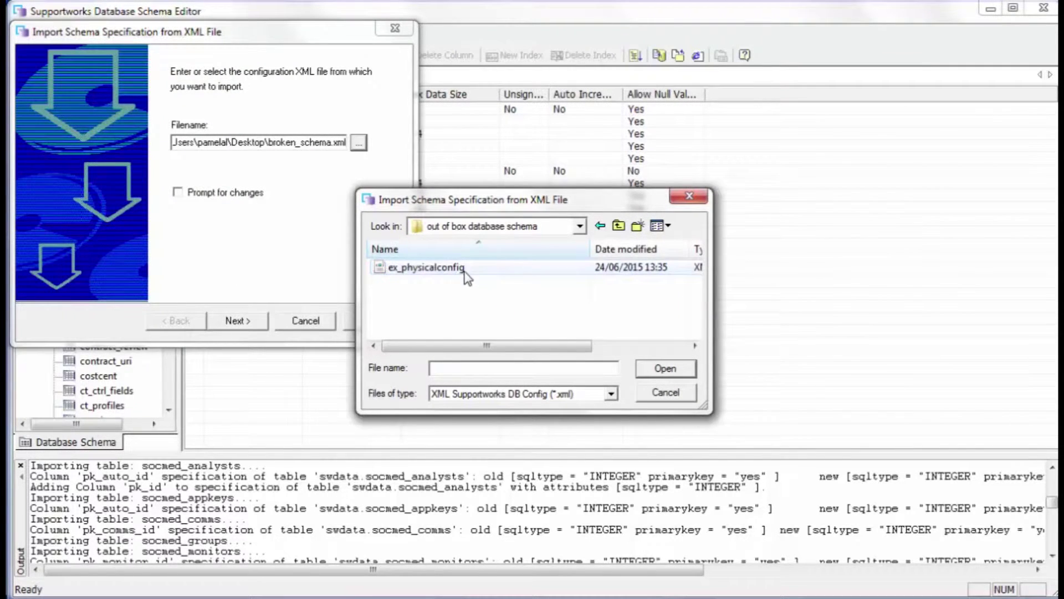
{"action": "left_click", "coordinate": [466, 268]}
{"action": "left_click", "coordinate": [666, 368]}
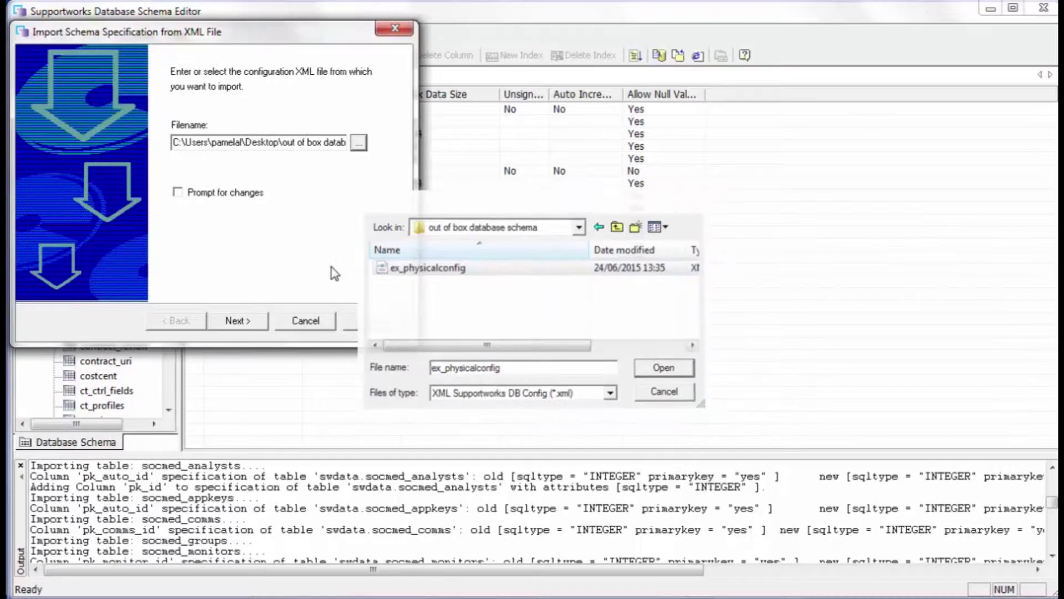
Import the schema by merging with priority to the XML file's specification, accepting the new primary keys for all tables
{"action": "left_click", "coordinate": [254, 325]}
{"action": "left_click", "coordinate": [254, 325]}
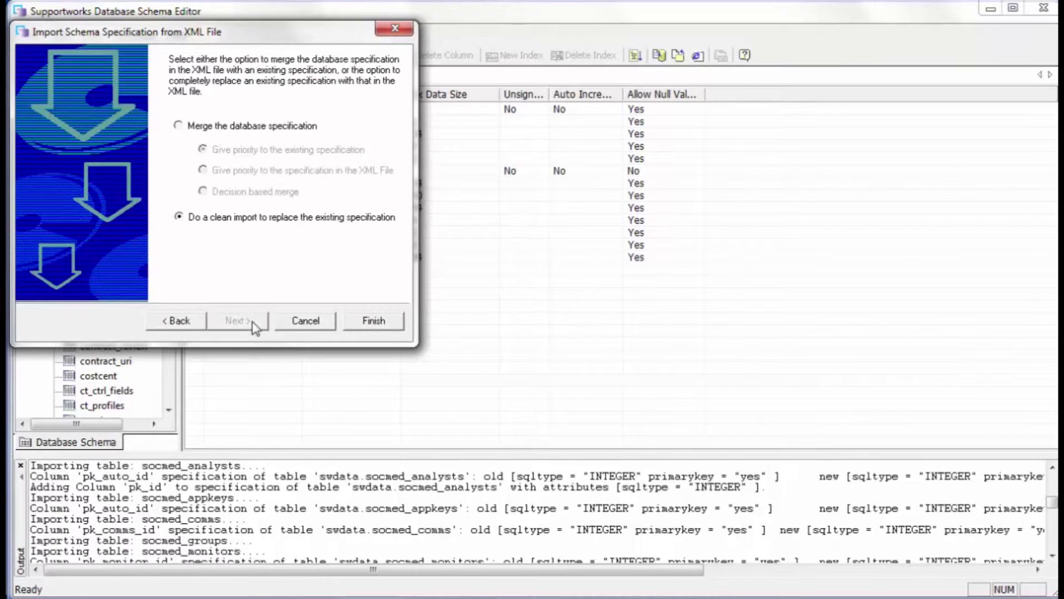
{"action": "left_click", "coordinate": [178, 126]}
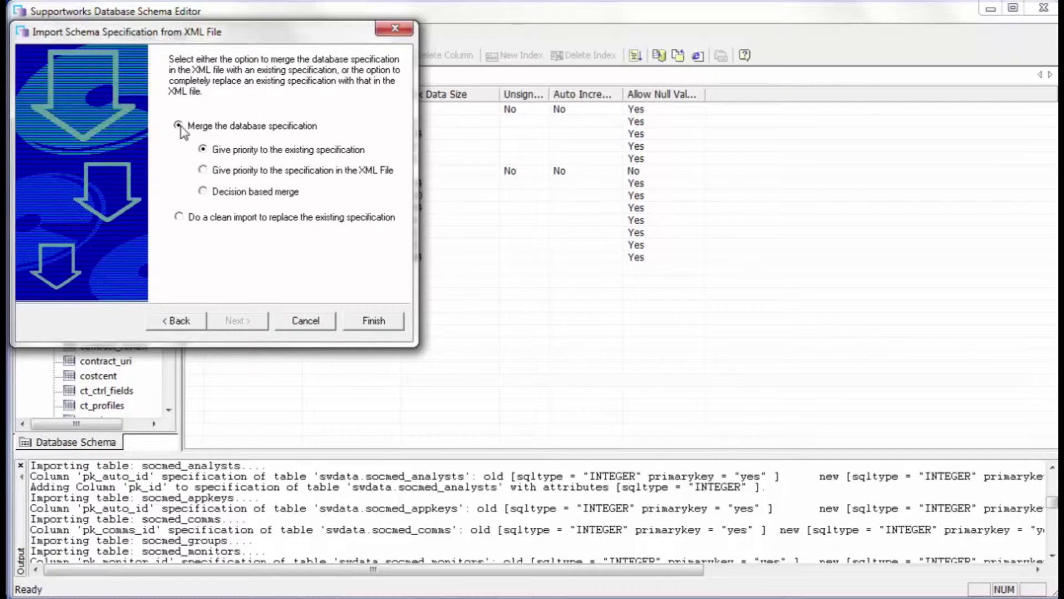
{"action": "left_click", "coordinate": [203, 171]}
{"action": "left_click", "coordinate": [372, 321]}
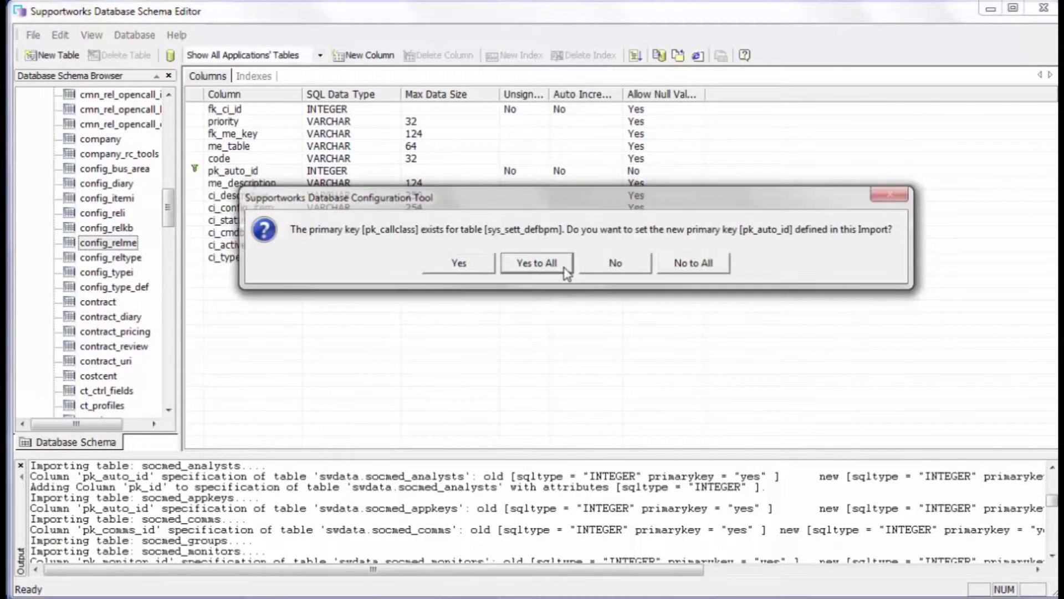
{"action": "left_click", "coordinate": [565, 264]}
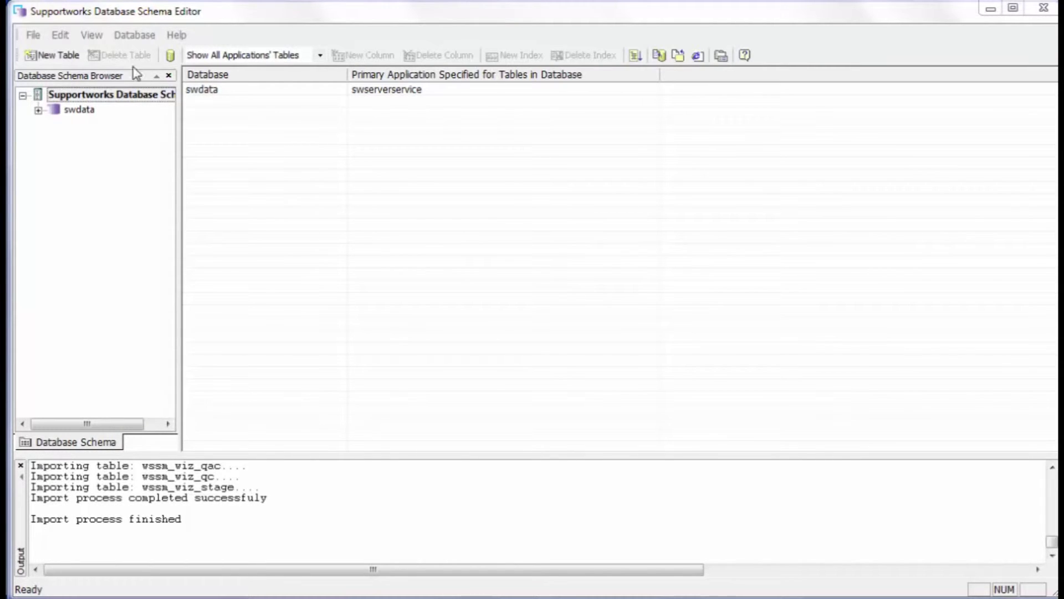
Apply the specification to the physical swdata database for swserverservice, with only type changes allowed
{"action": "left_click", "coordinate": [126, 37]}
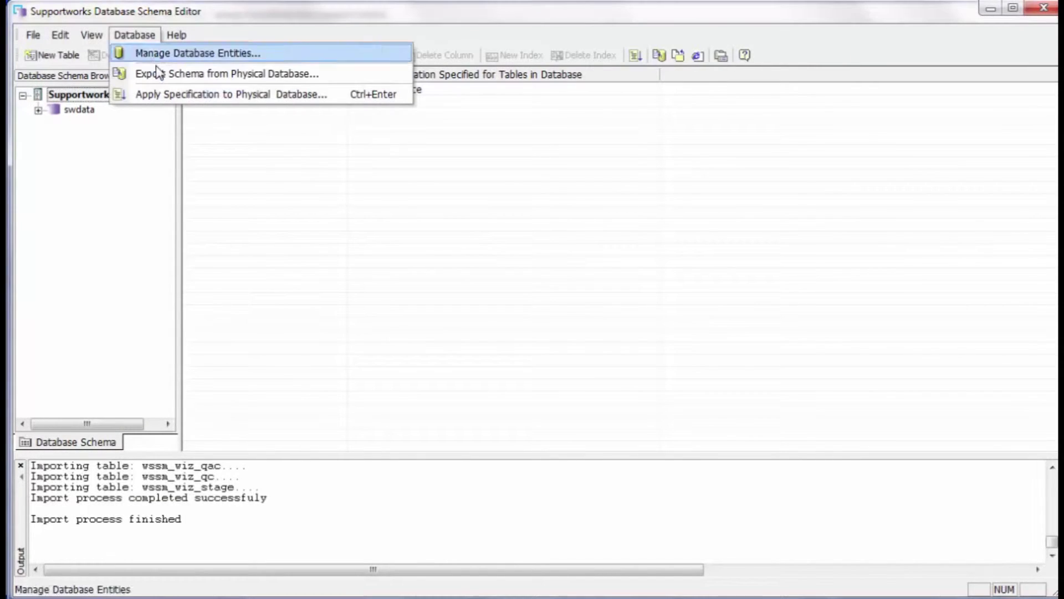
{"action": "left_click", "coordinate": [166, 94]}
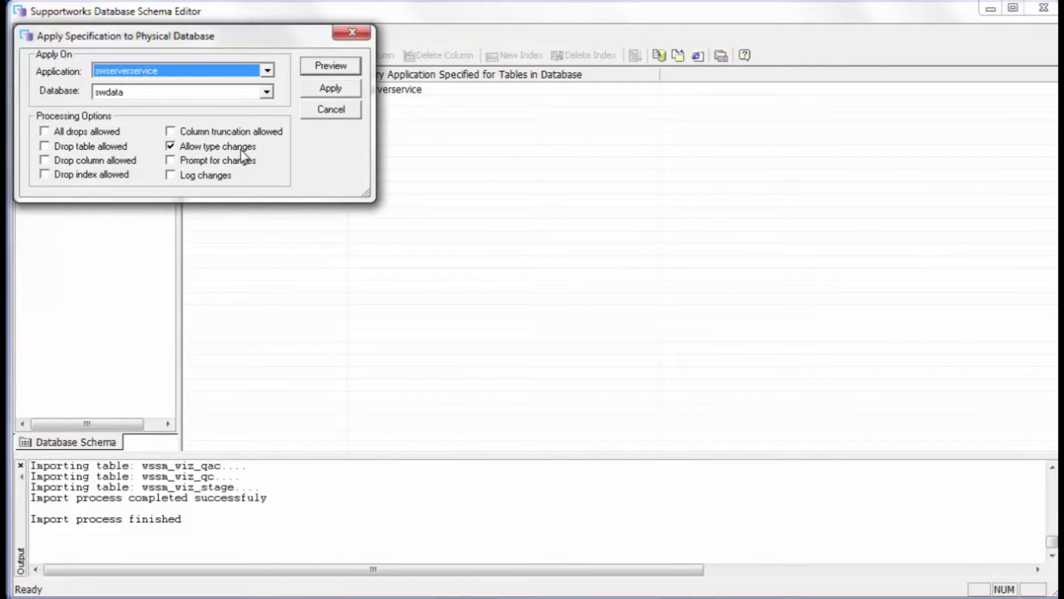
{"action": "left_click", "coordinate": [330, 91]}
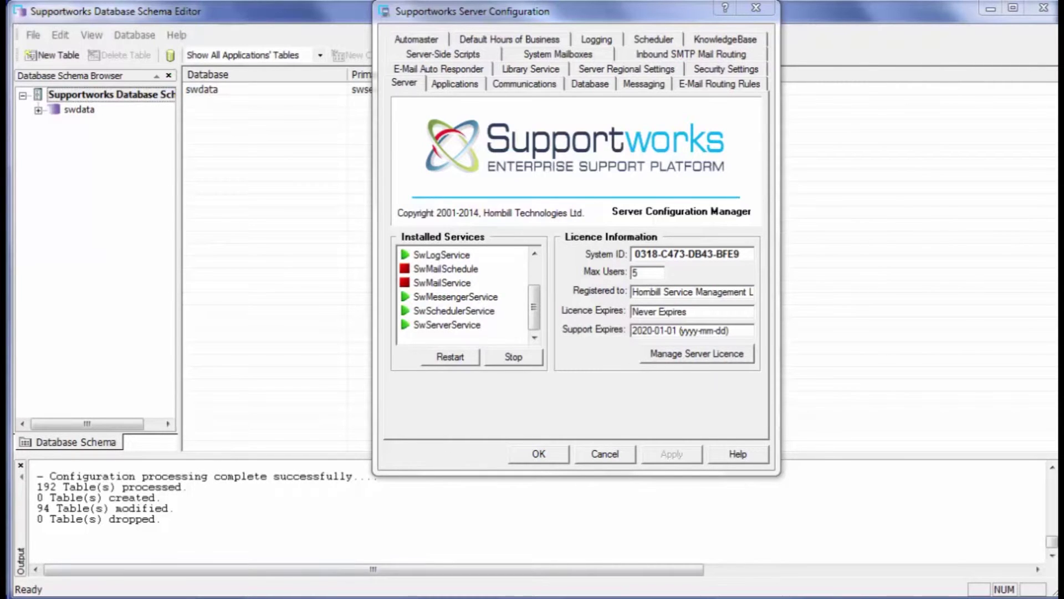
Switch to the Windows Services console and restart SwSqlServer together with its dependent services
{"action": "left_click", "coordinate": [179, 572]}
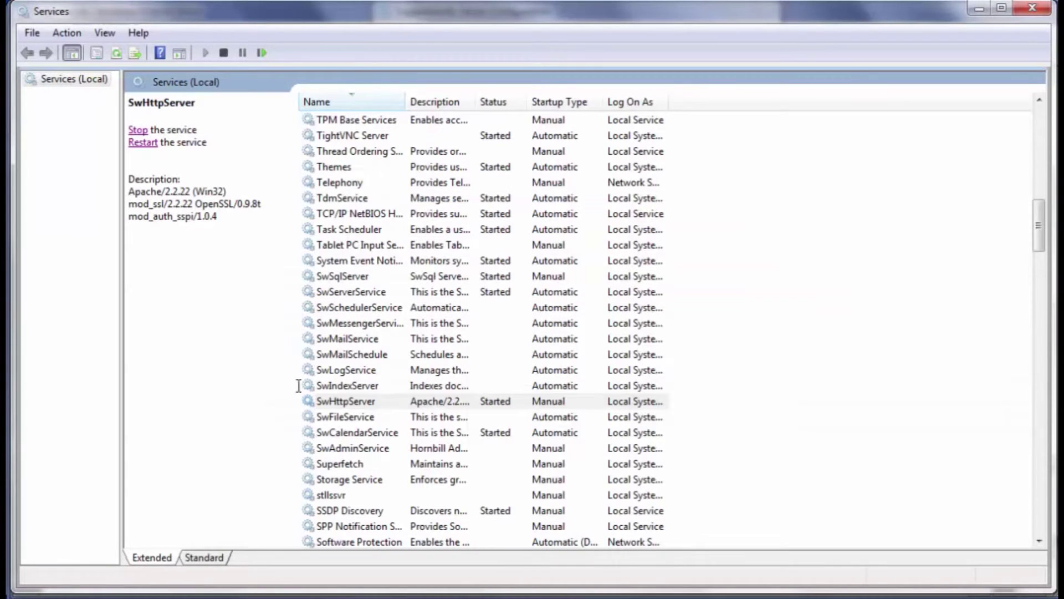
{"action": "left_click", "coordinate": [335, 401]}
{"action": "left_click", "coordinate": [343, 275]}
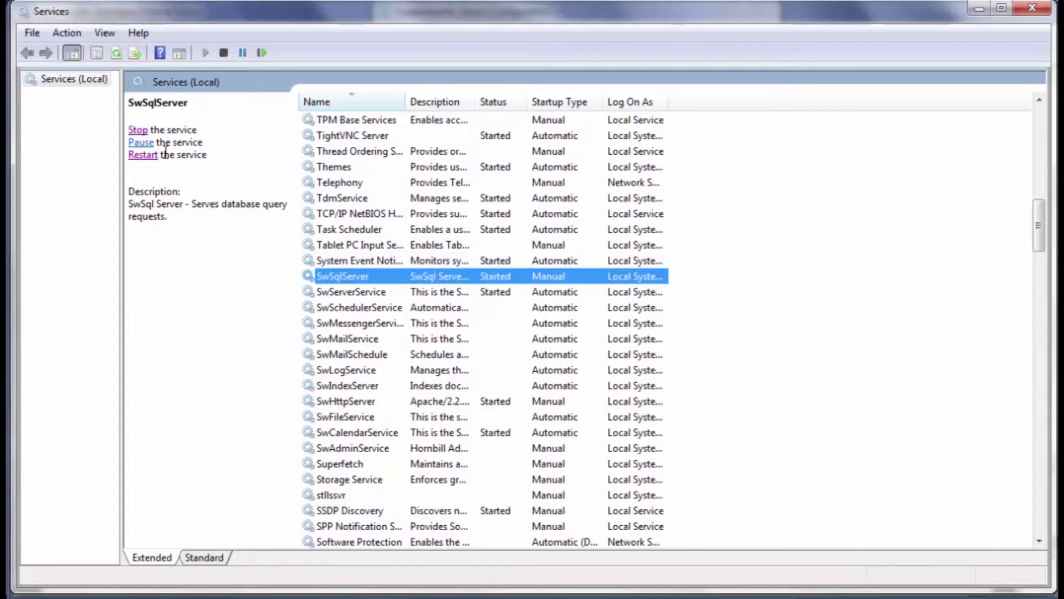
{"action": "left_click", "coordinate": [142, 155]}
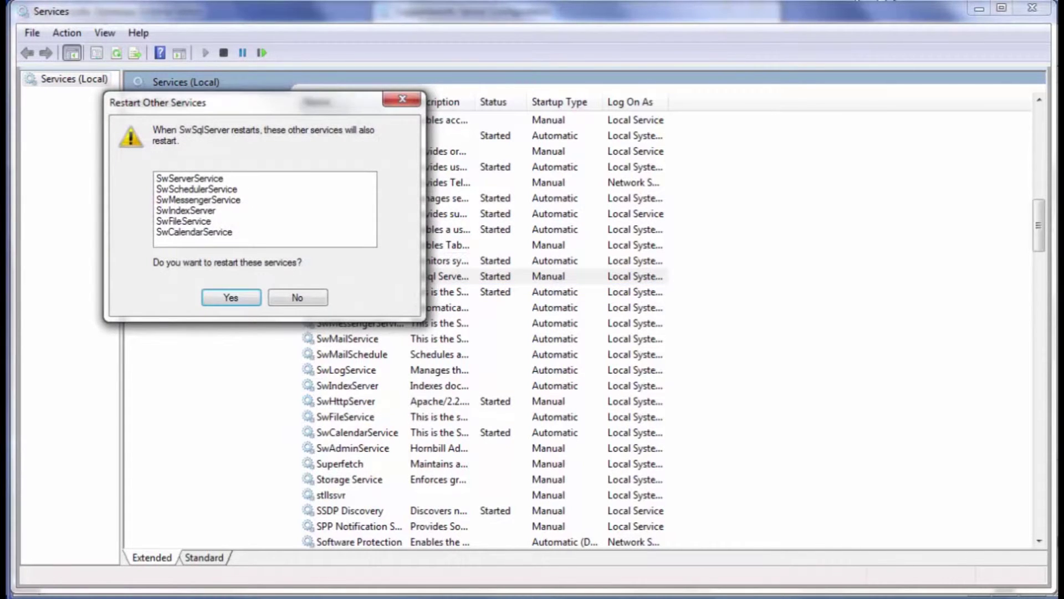
{"action": "left_click", "coordinate": [247, 302]}
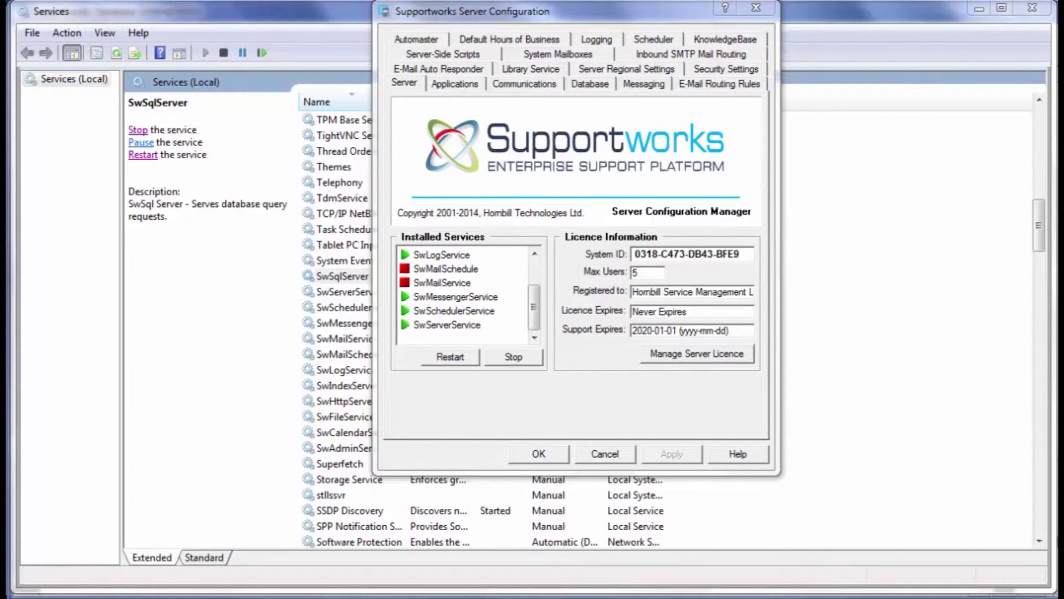
Open the Supportworks client and log in to localhost as admin with the account password
{"action": "key", "text": "super"}
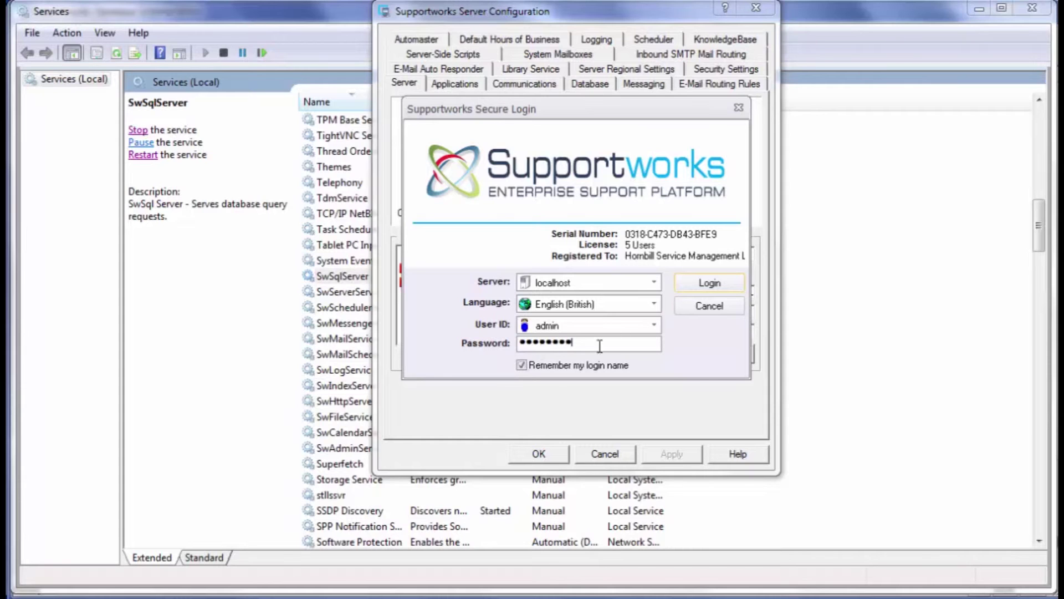
{"action": "left_click", "coordinate": [733, 286]}
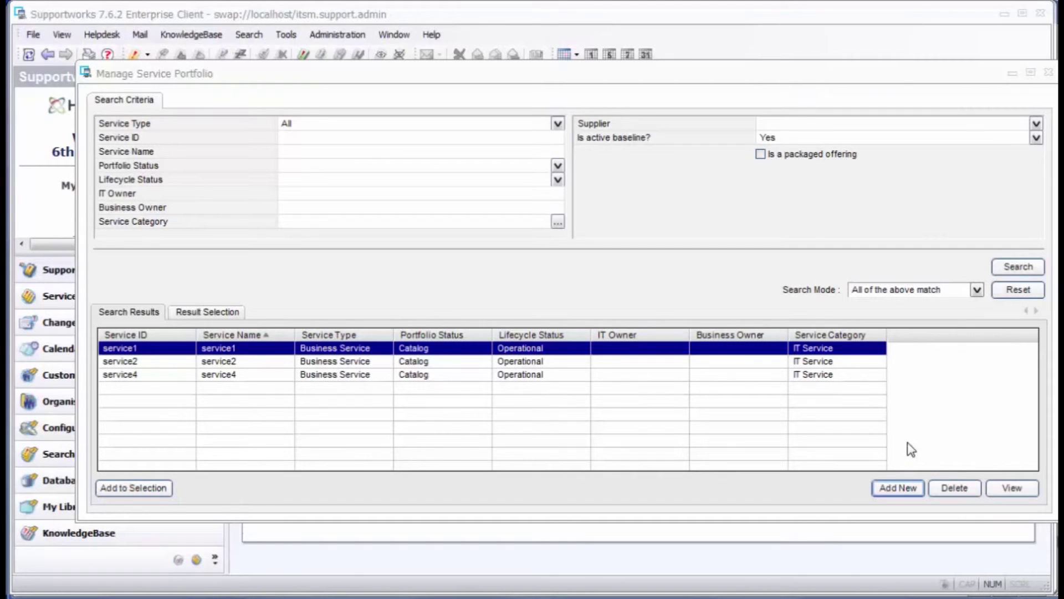
Start a new service from the service portfolio, using service5 as both its ID and name
{"action": "left_click", "coordinate": [900, 488]}
{"action": "left_click", "coordinate": [169, 115]}
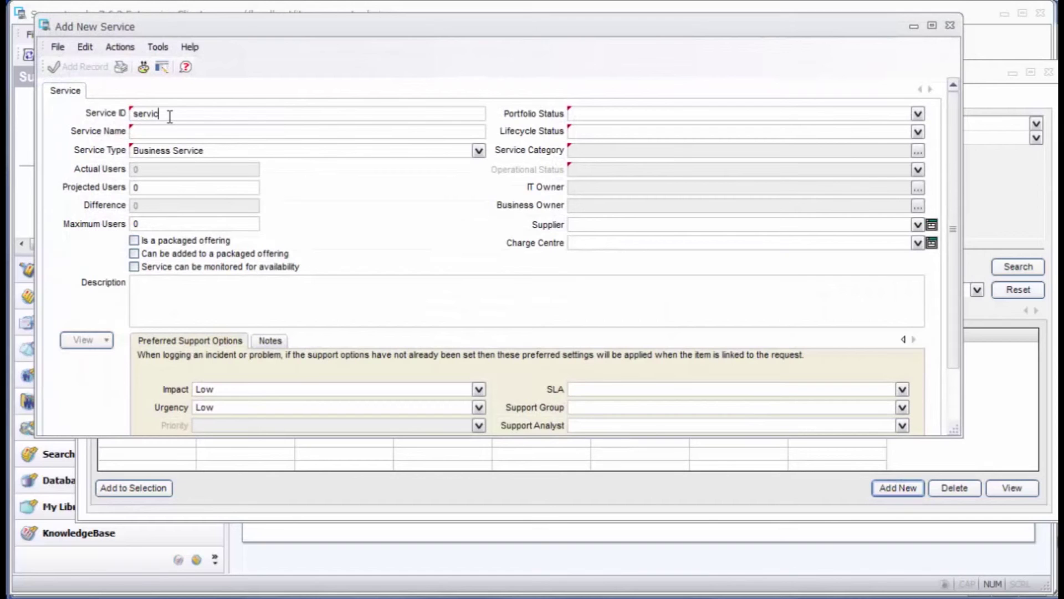
{"action": "type", "text": "service5"}
{"action": "key", "text": "Tab"}
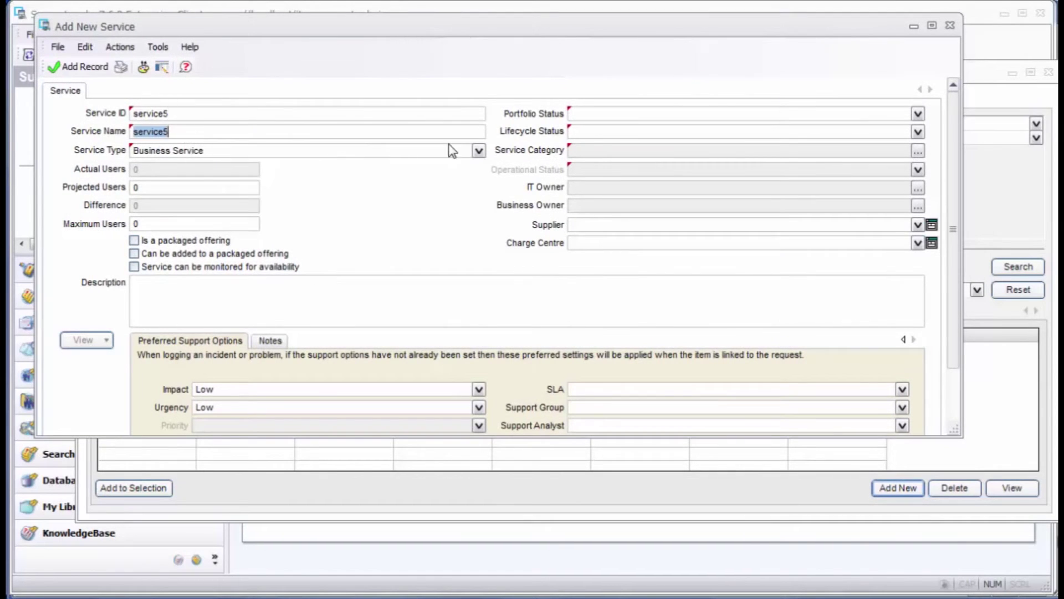
Set the new service's portfolio status to Catalog and its lifecycle status to Operational
{"action": "left_click", "coordinate": [917, 114]}
{"action": "left_click", "coordinate": [878, 139]}
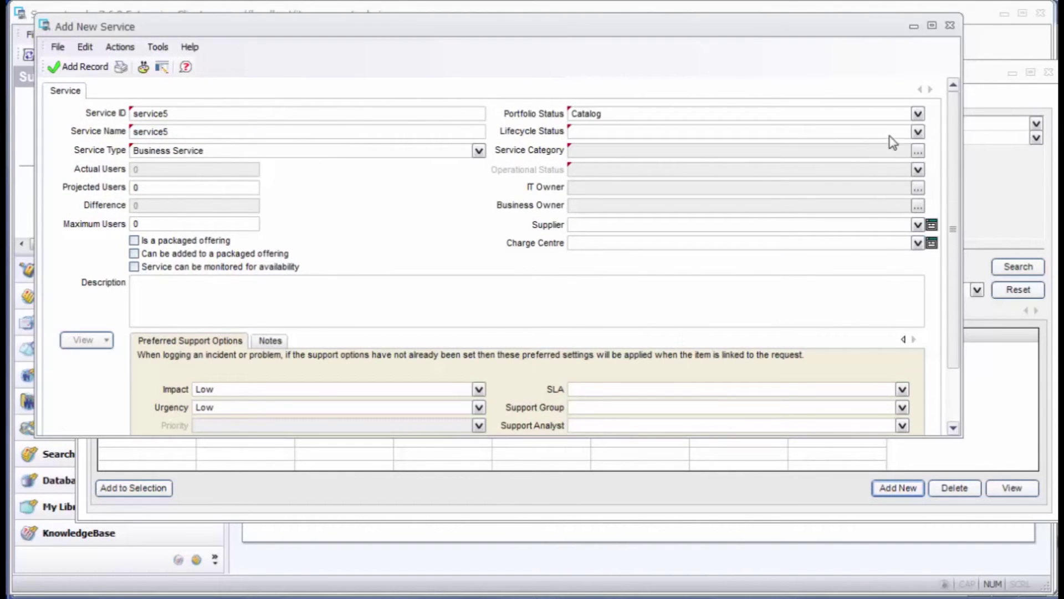
{"action": "left_click", "coordinate": [918, 132]}
{"action": "left_click", "coordinate": [885, 157]}
Assign the top-level service category IT Service to the new service
{"action": "left_click", "coordinate": [918, 150]}
{"action": "left_click", "coordinate": [945, 67]}
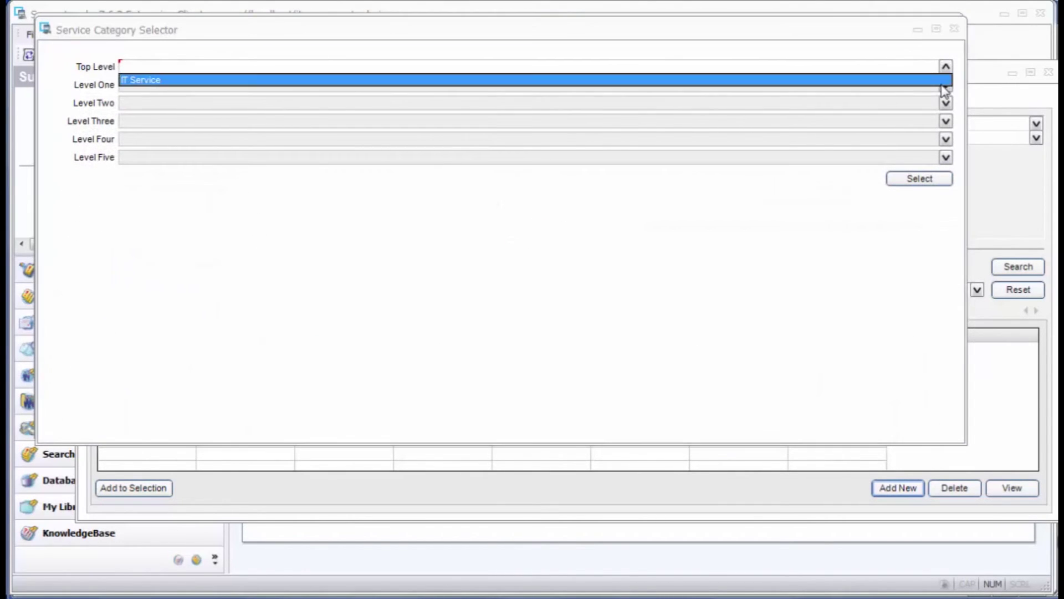
{"action": "left_click", "coordinate": [942, 79]}
{"action": "left_click", "coordinate": [911, 179]}
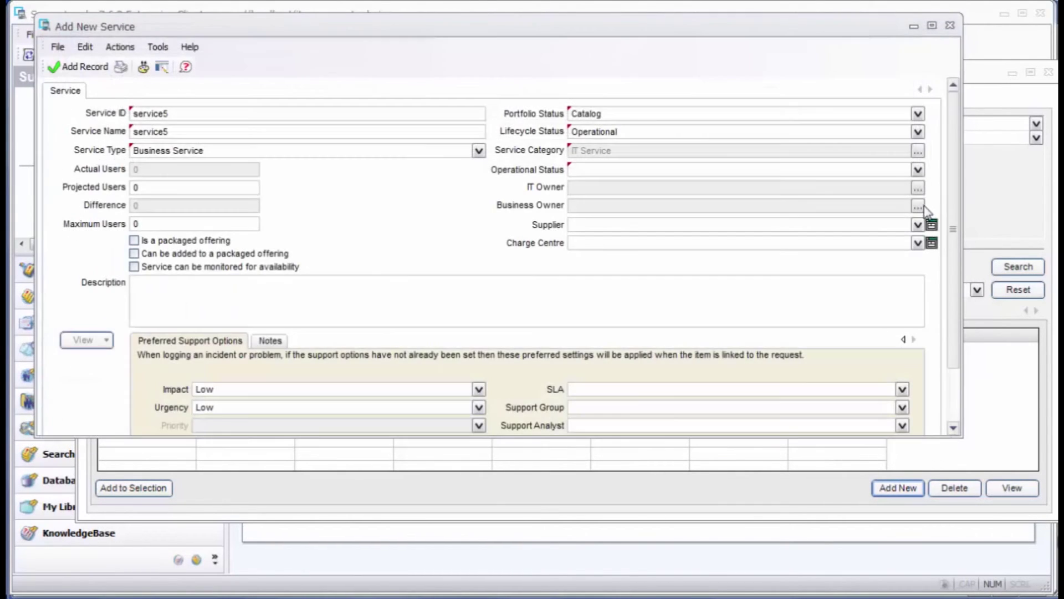
Choose an operational status for service5 and add the record to the service portfolio
{"action": "left_click", "coordinate": [916, 169]}
{"action": "left_click", "coordinate": [881, 186]}
{"action": "left_click", "coordinate": [74, 67]}
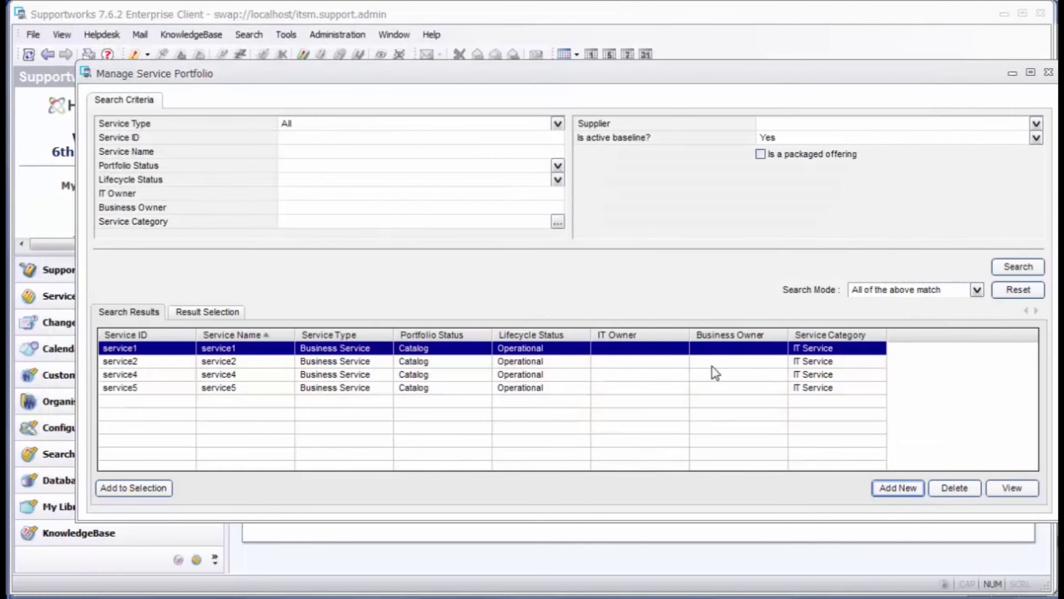